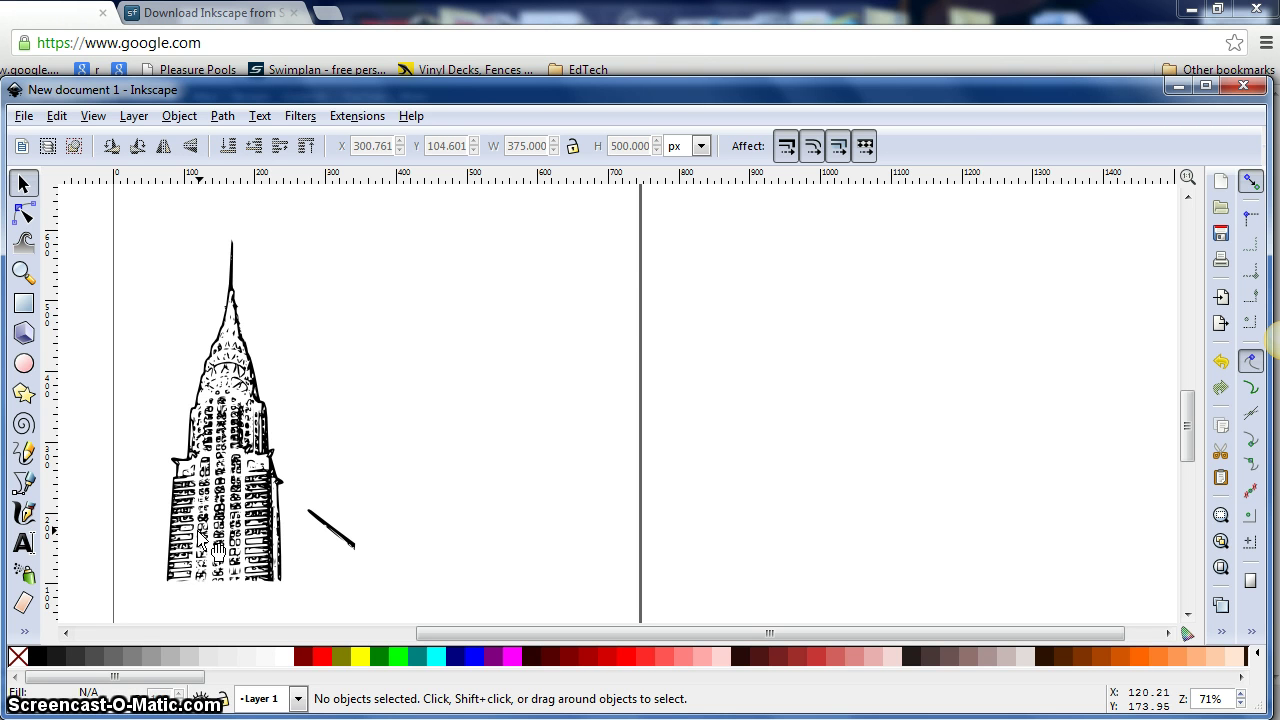
Import the 'empire state' photo from the Desktop into the drawing
click(23, 116)
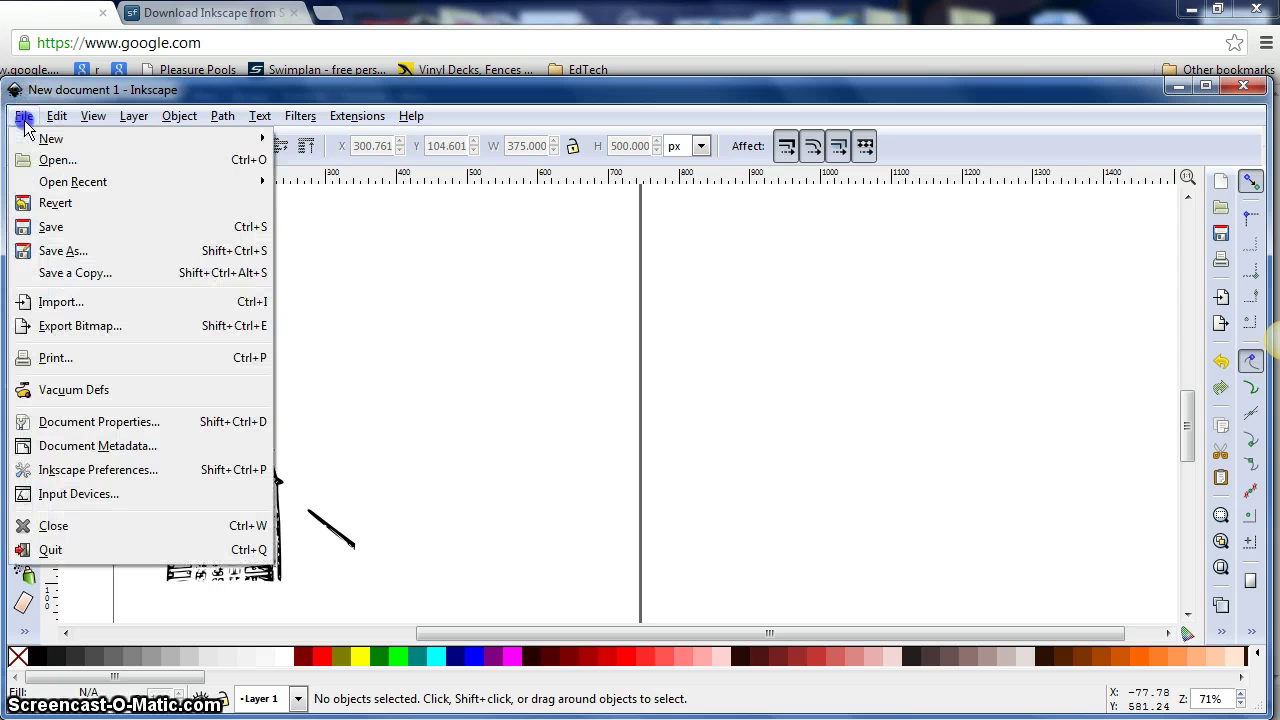
click(79, 306)
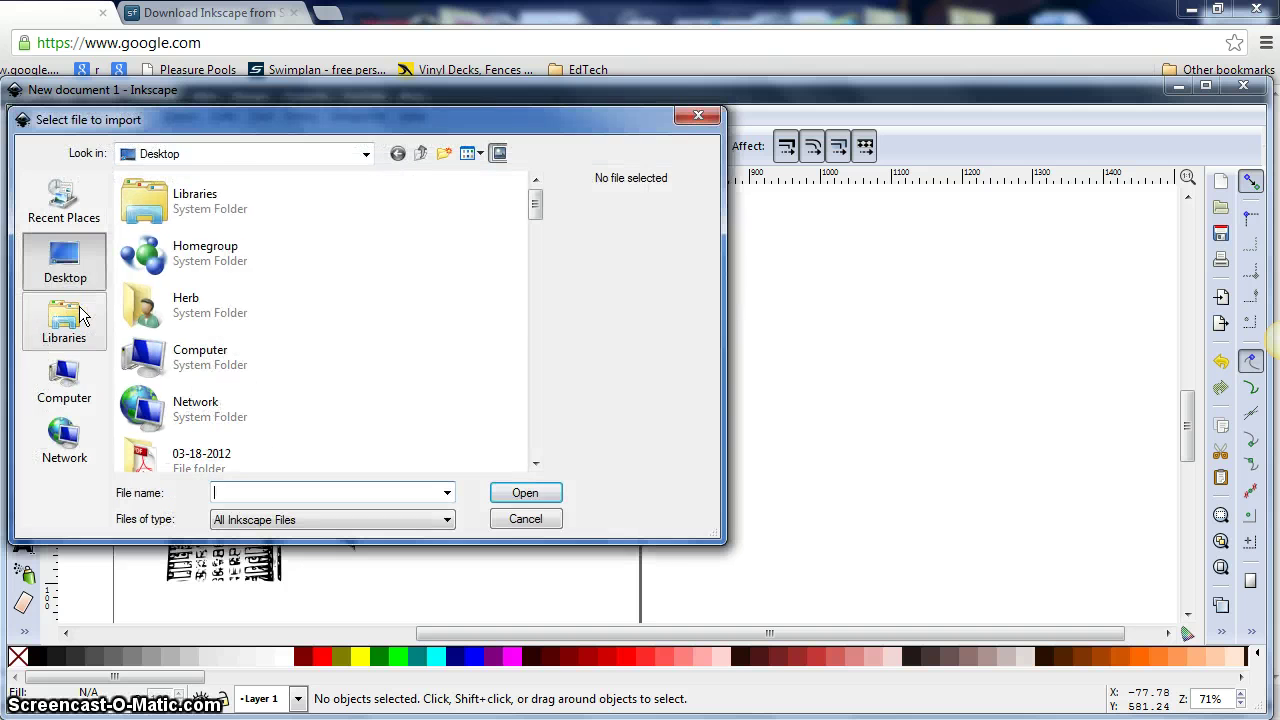
click(66, 268)
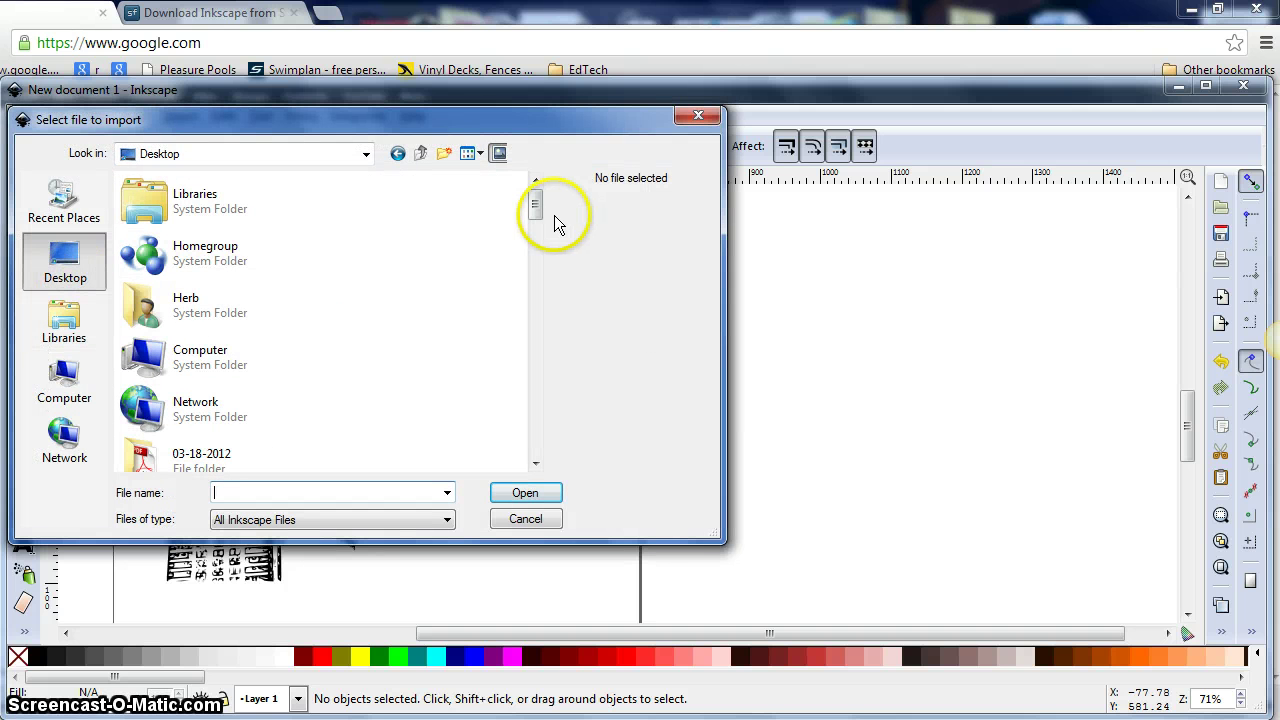
drag(535, 207, 549, 371)
click(190, 370)
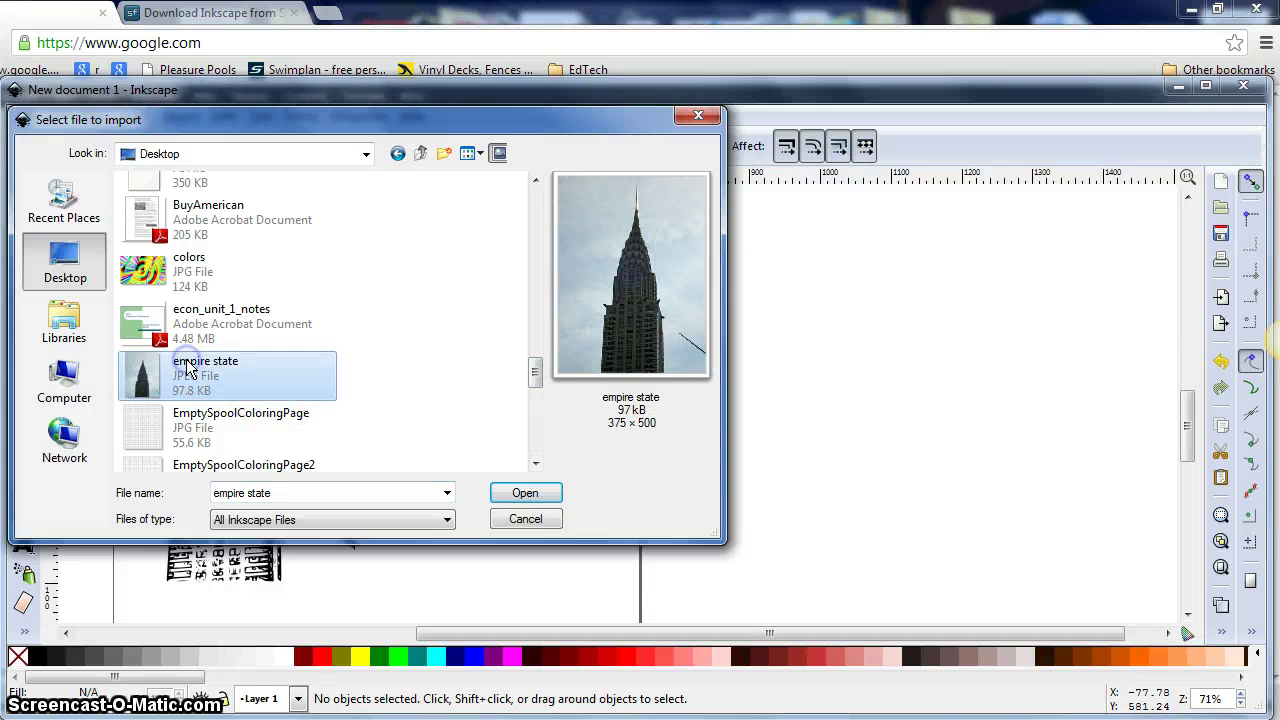
click(525, 493)
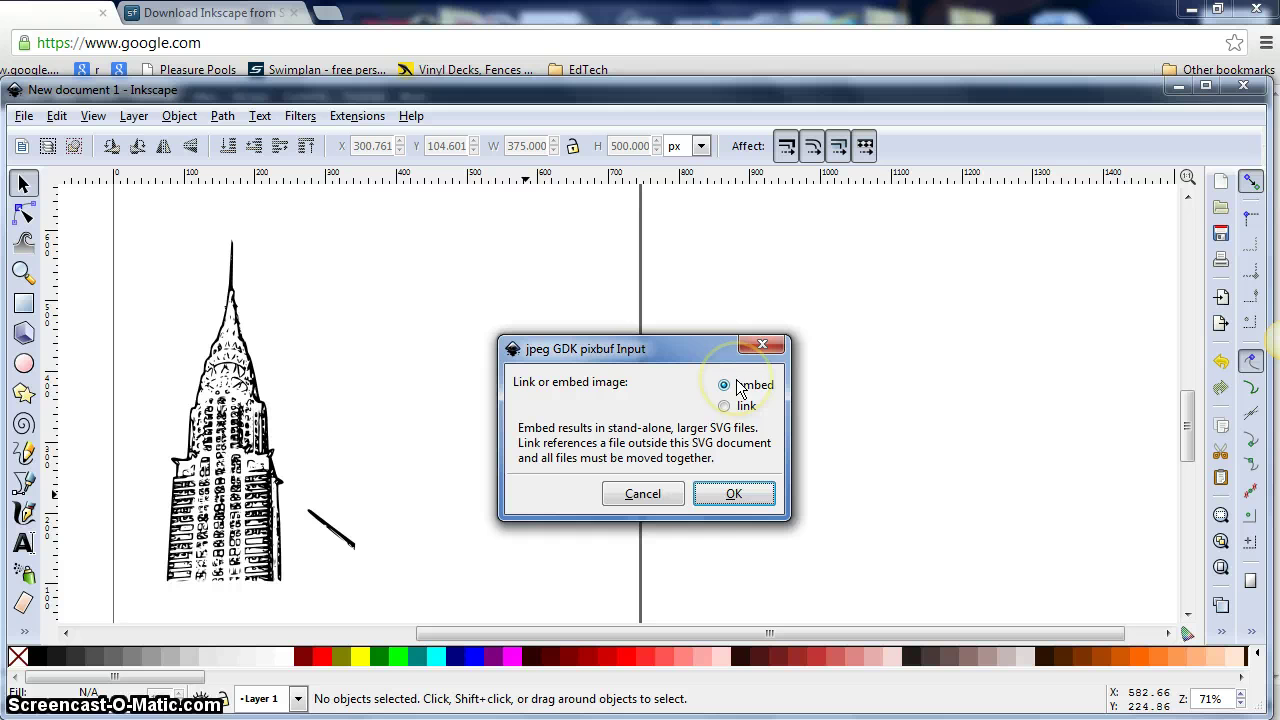
Embed the photo and move it to sit right of the sketch
click(730, 496)
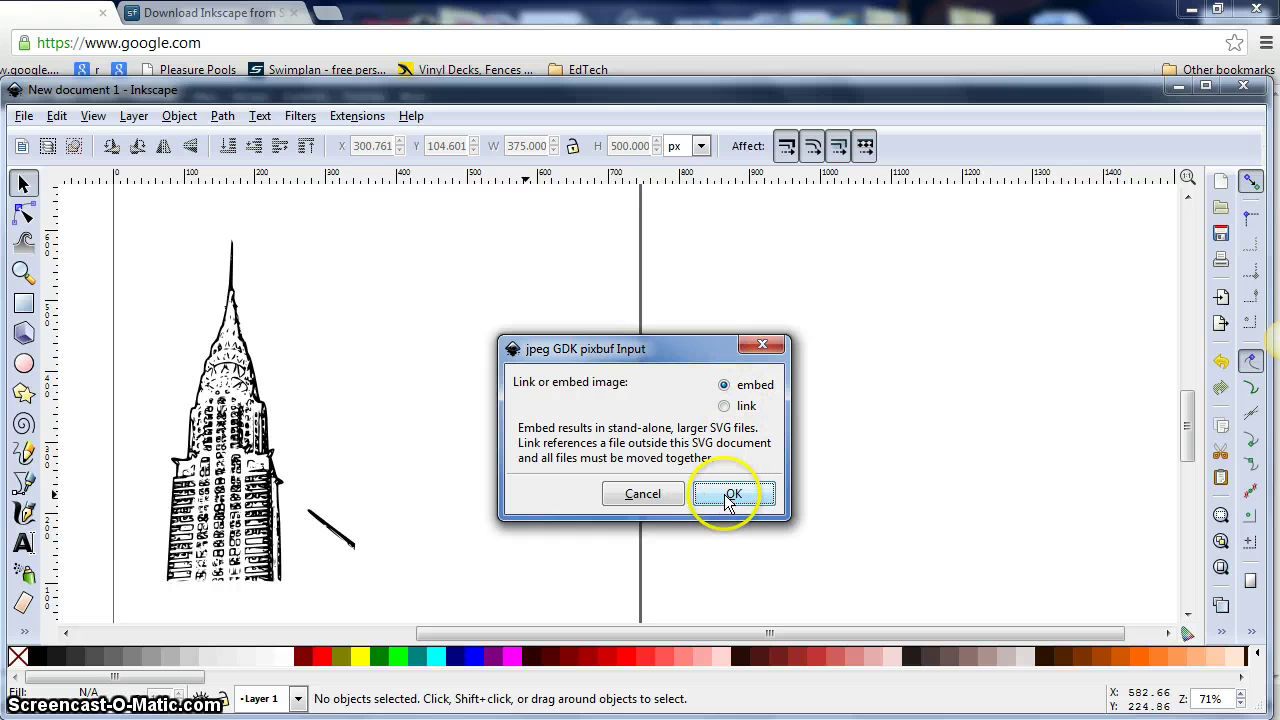
drag(723, 494, 492, 412)
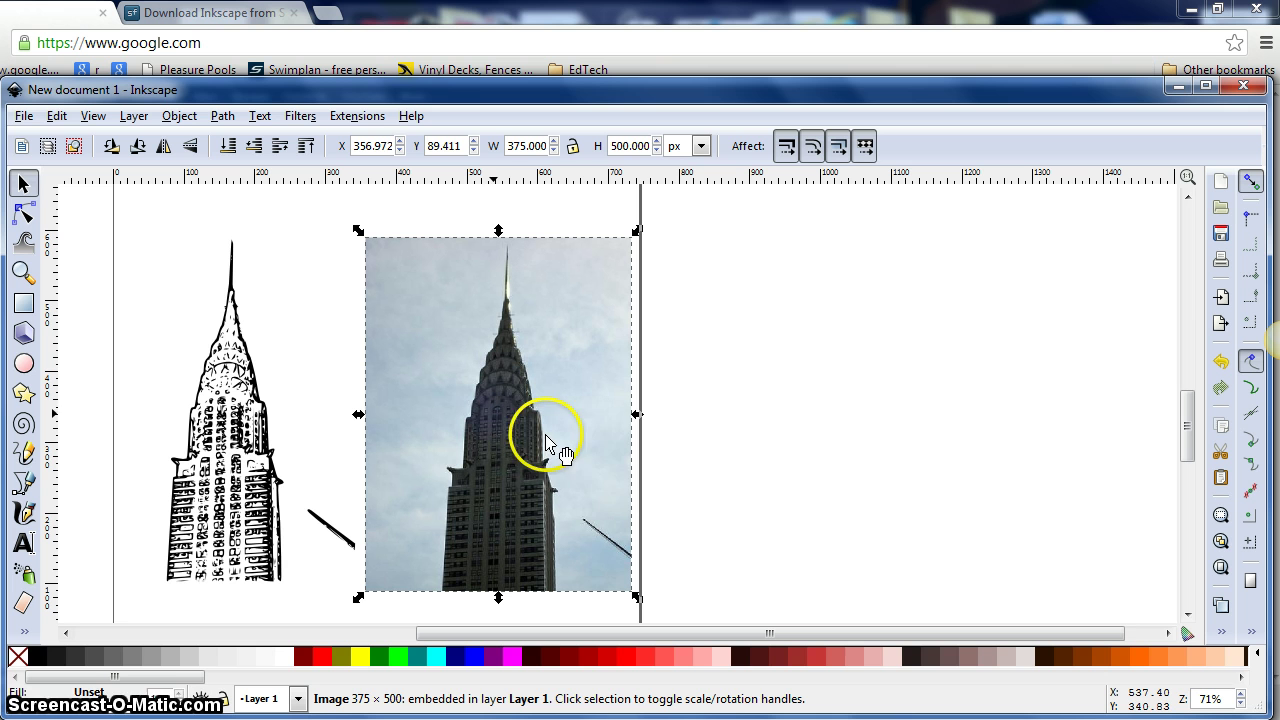
click(675, 463)
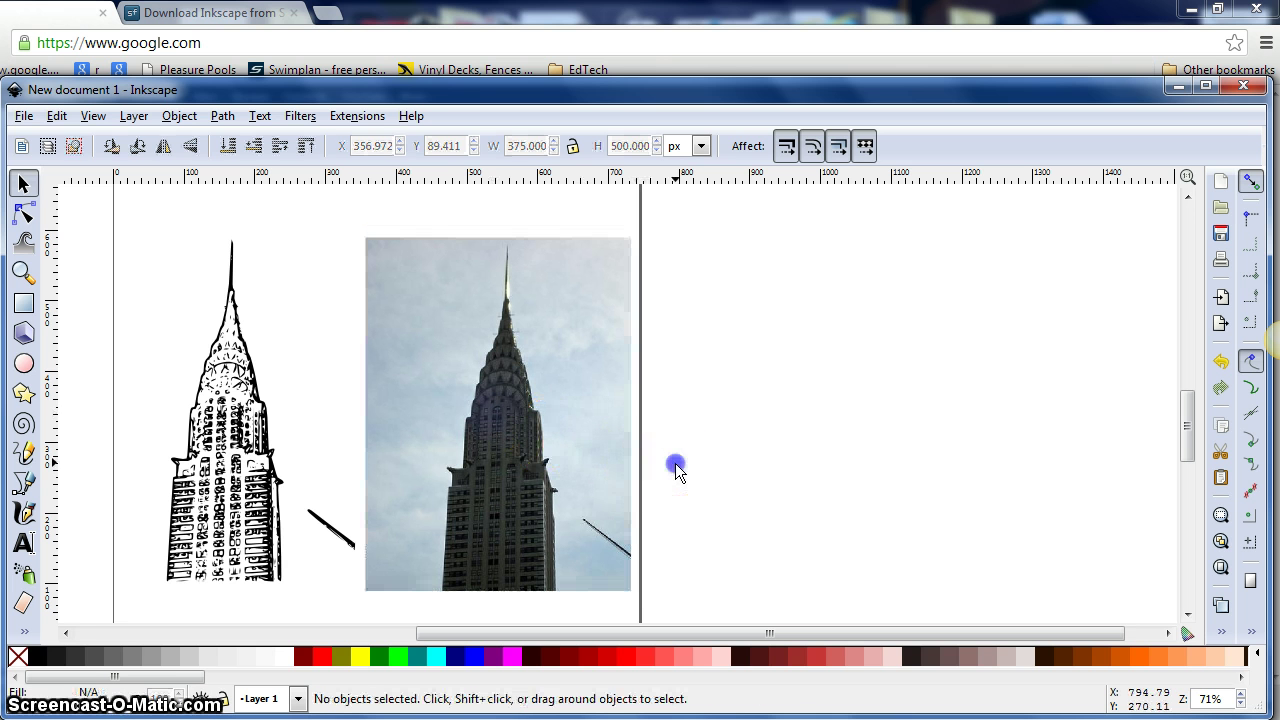
Select the skyscraper photo and bring up Path > Trace Bitmap
click(513, 437)
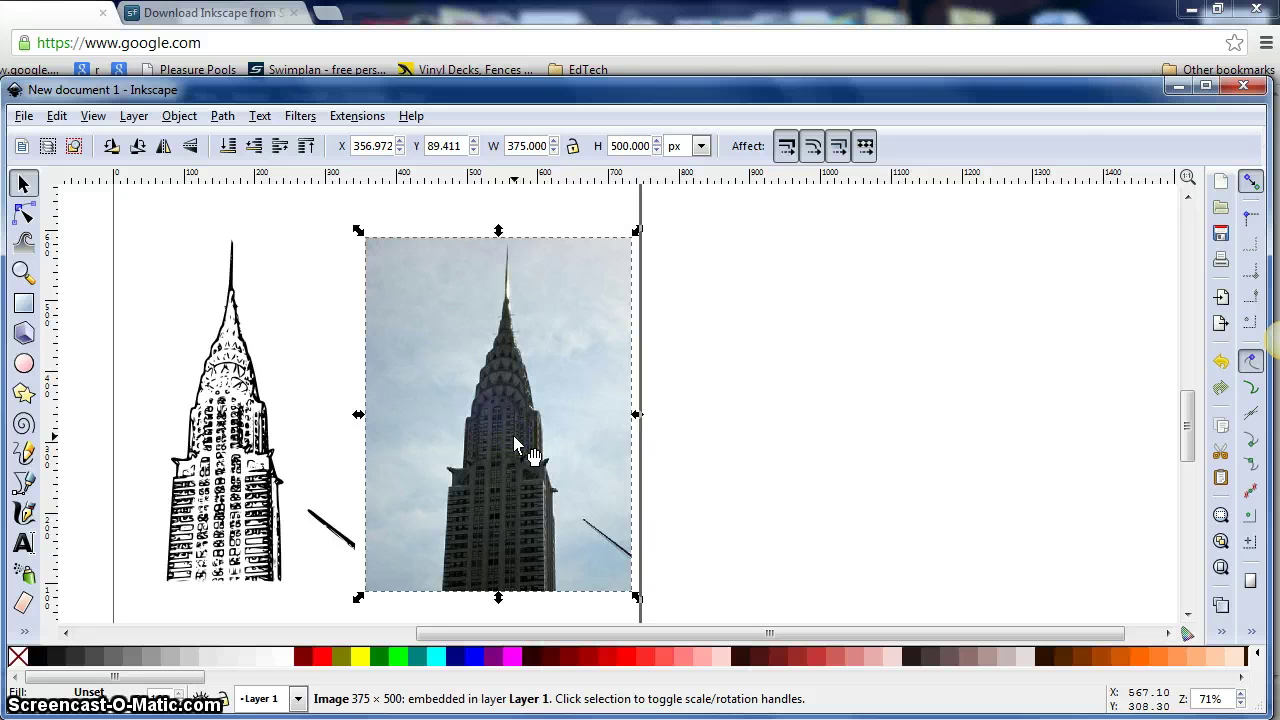
click(180, 116)
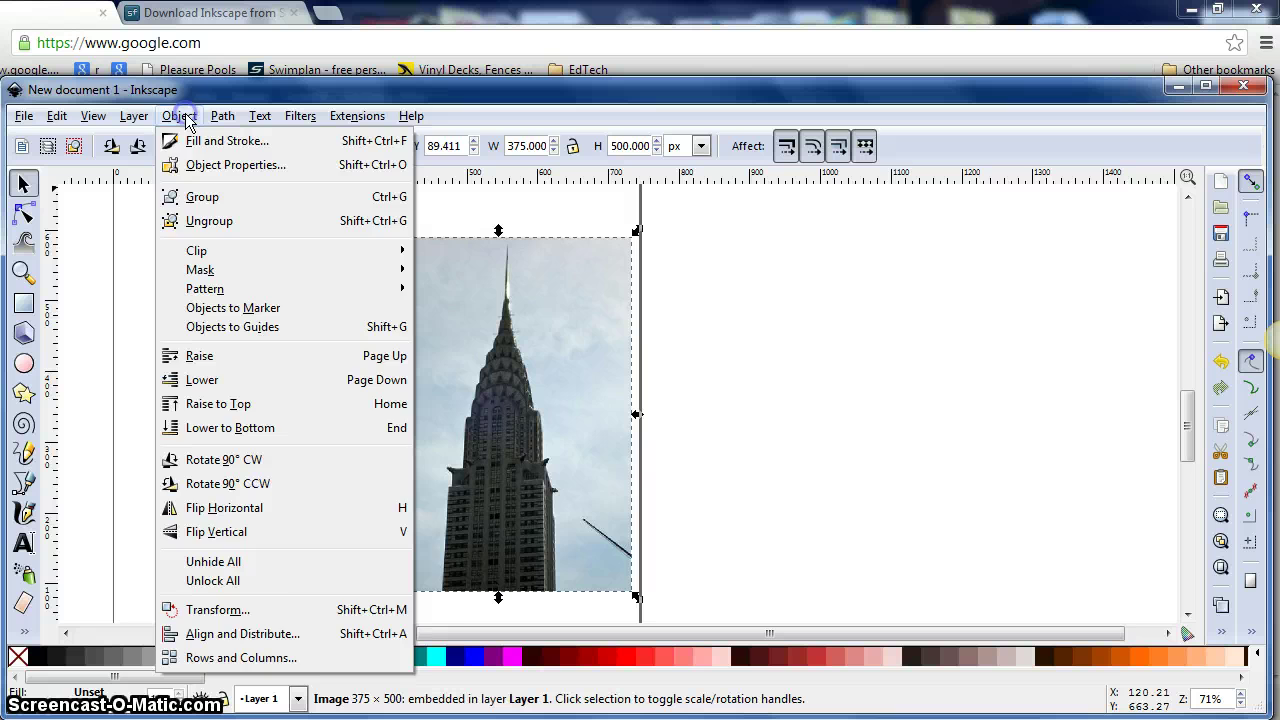
mouse_move(218, 117)
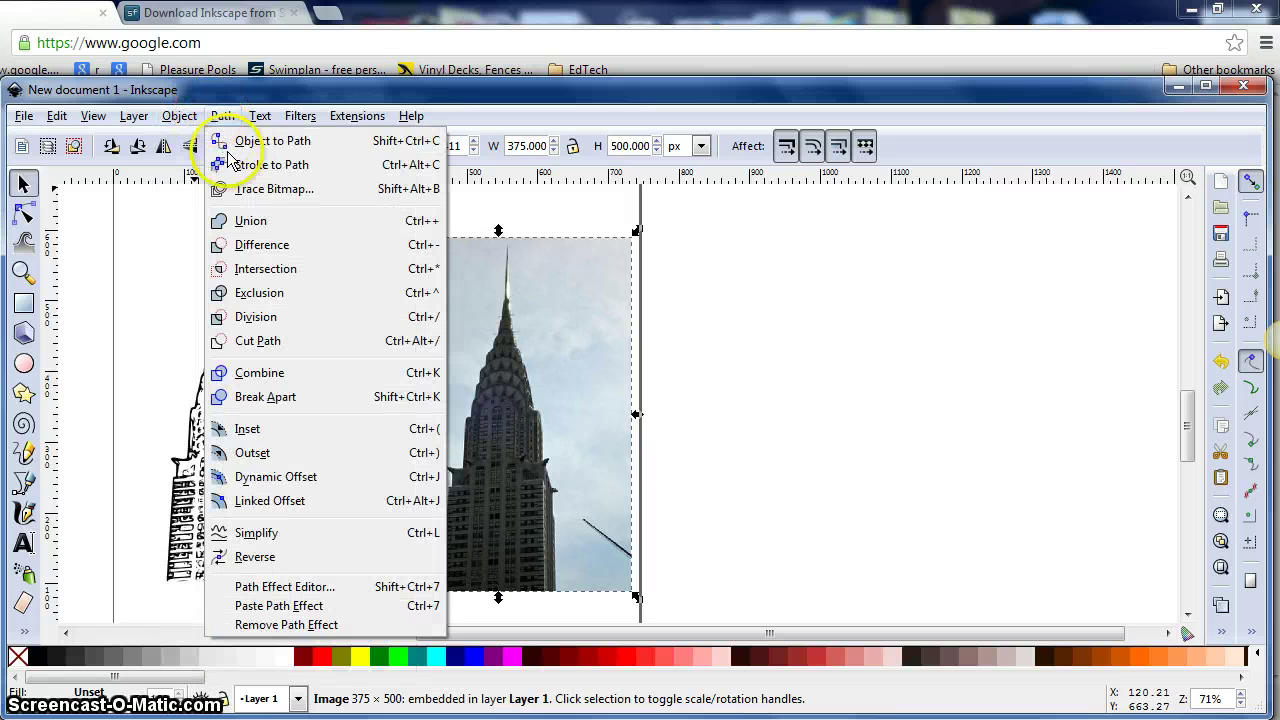
click(250, 192)
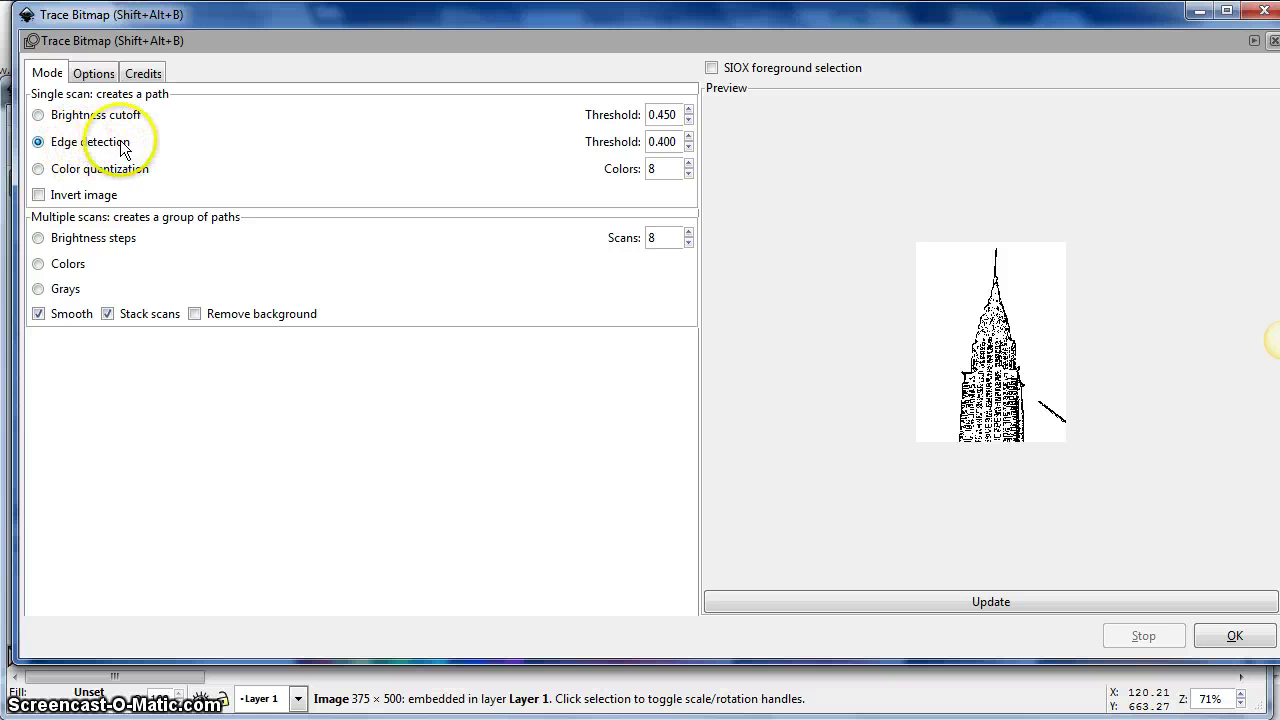
Preview the edge-detection trace at thresholds 0.2 and 0.6
click(664, 142)
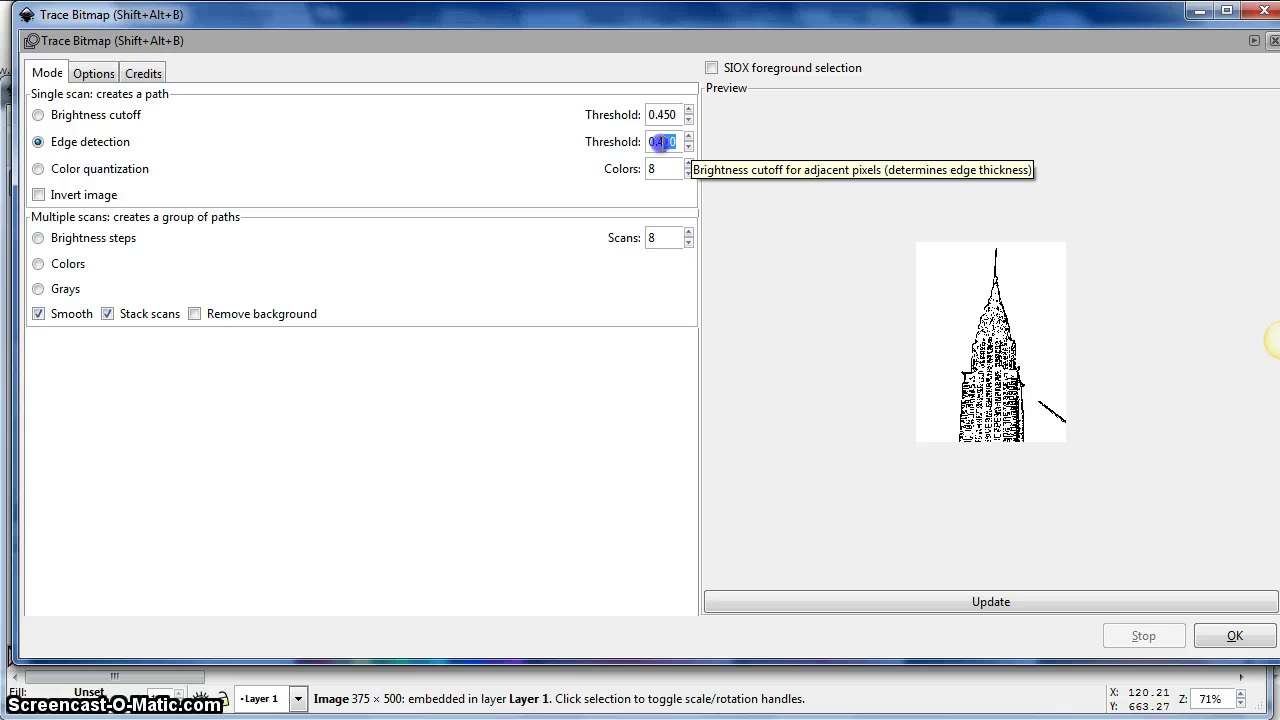
drag(664, 142, 655, 147)
text(.2)
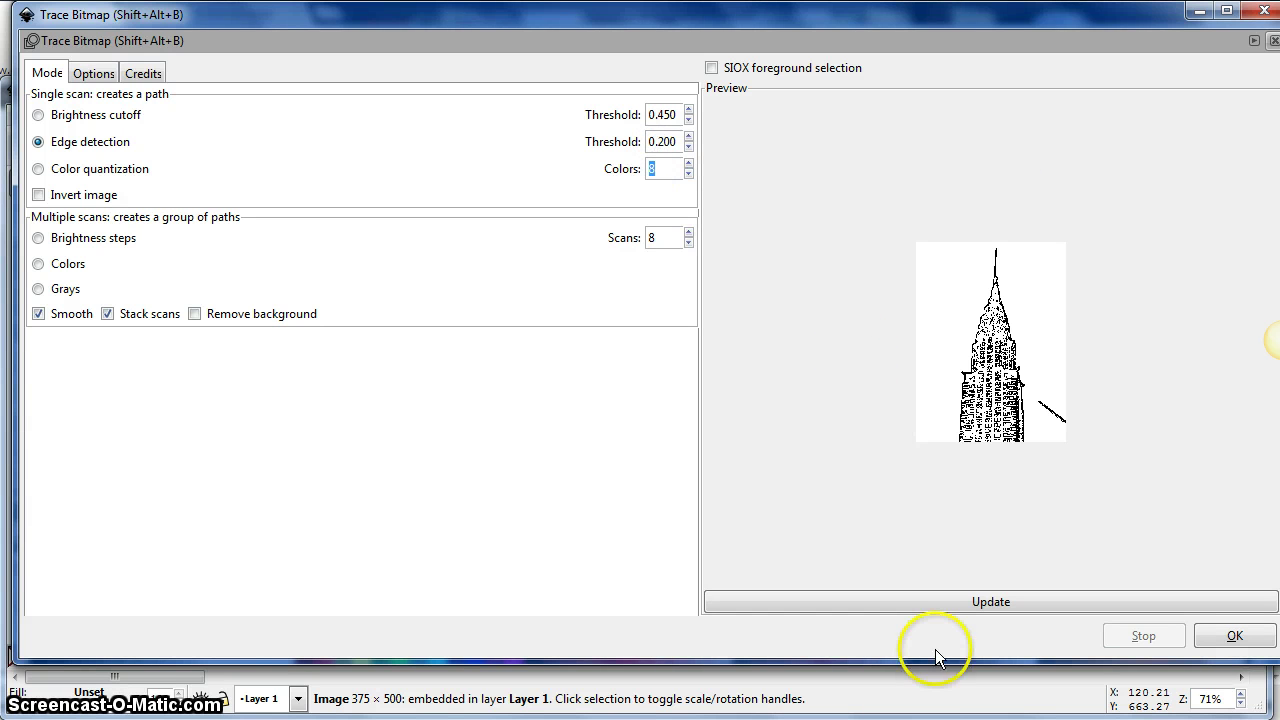
click(947, 604)
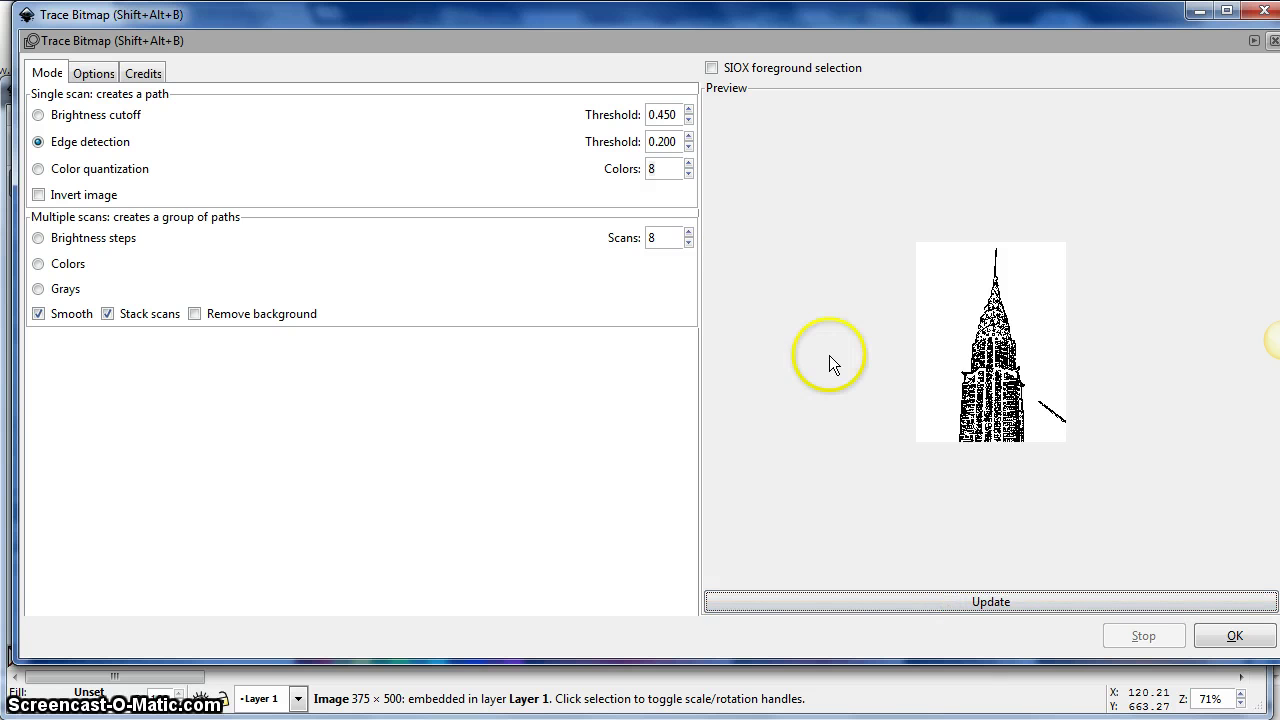
double_click(666, 142)
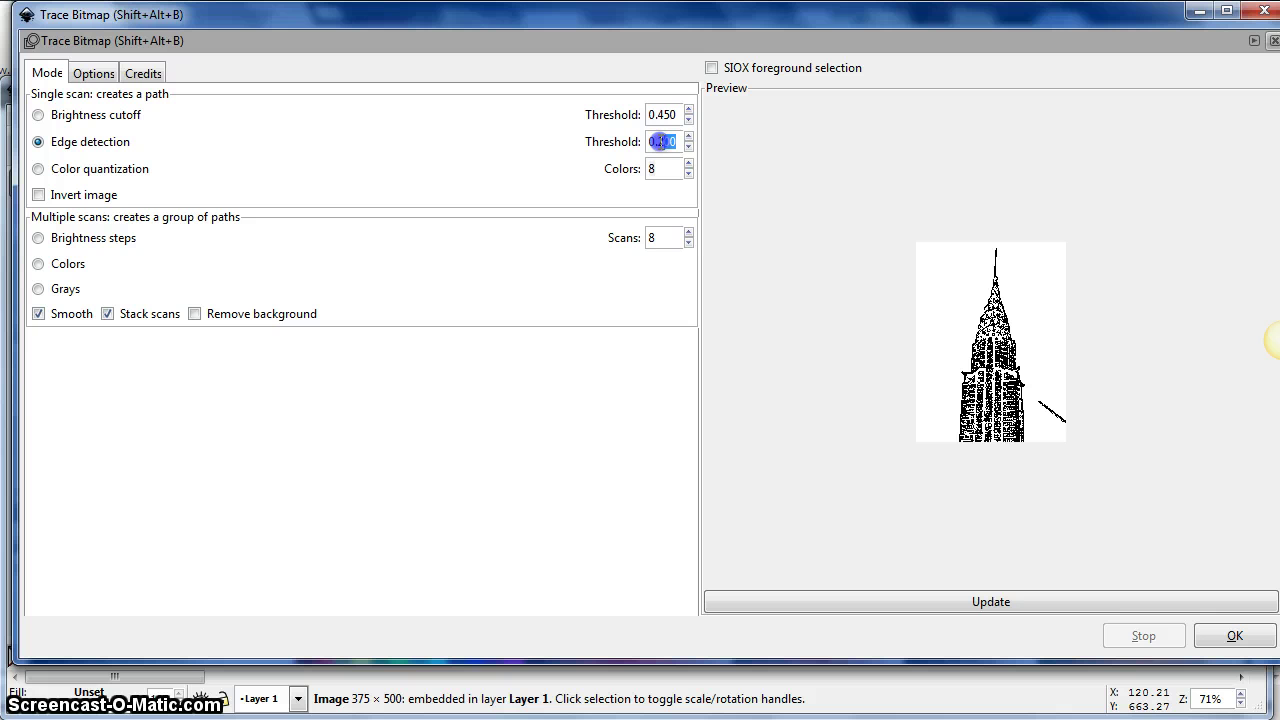
text(0.6)
click(929, 600)
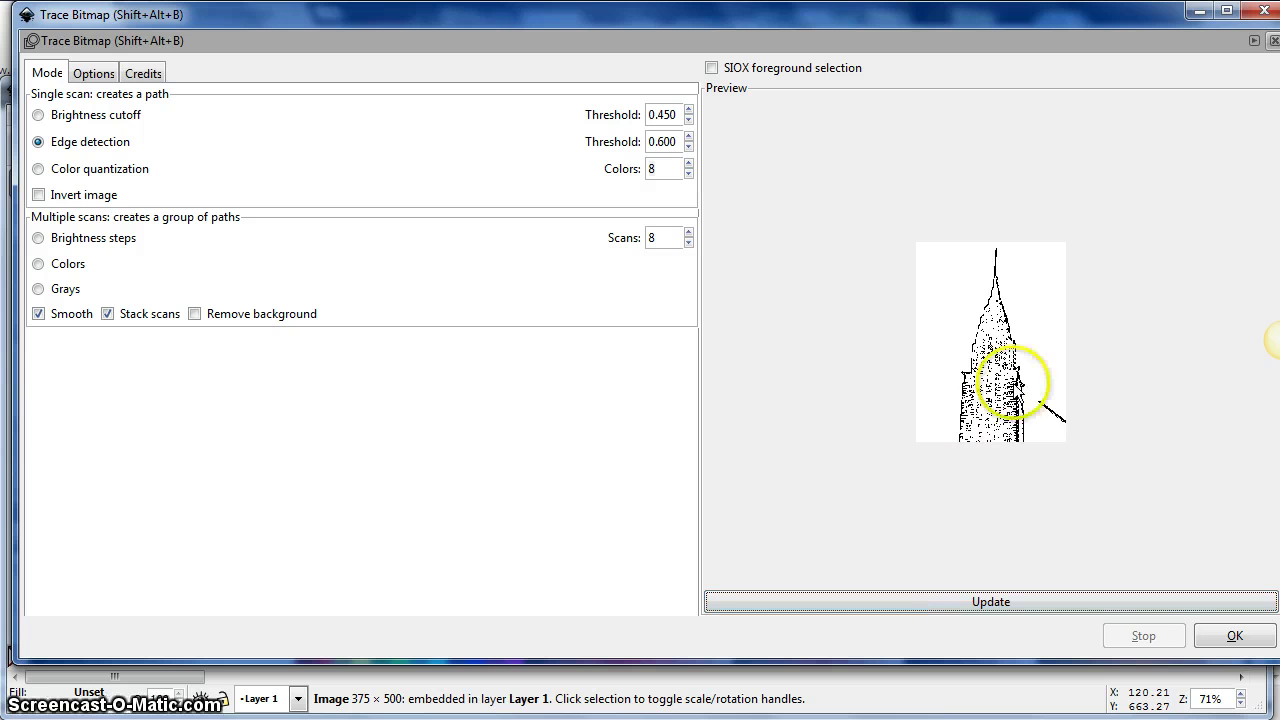
Set the edge threshold to 0.400, refresh the preview and run the trace
drag(659, 143, 674, 142)
text(4)
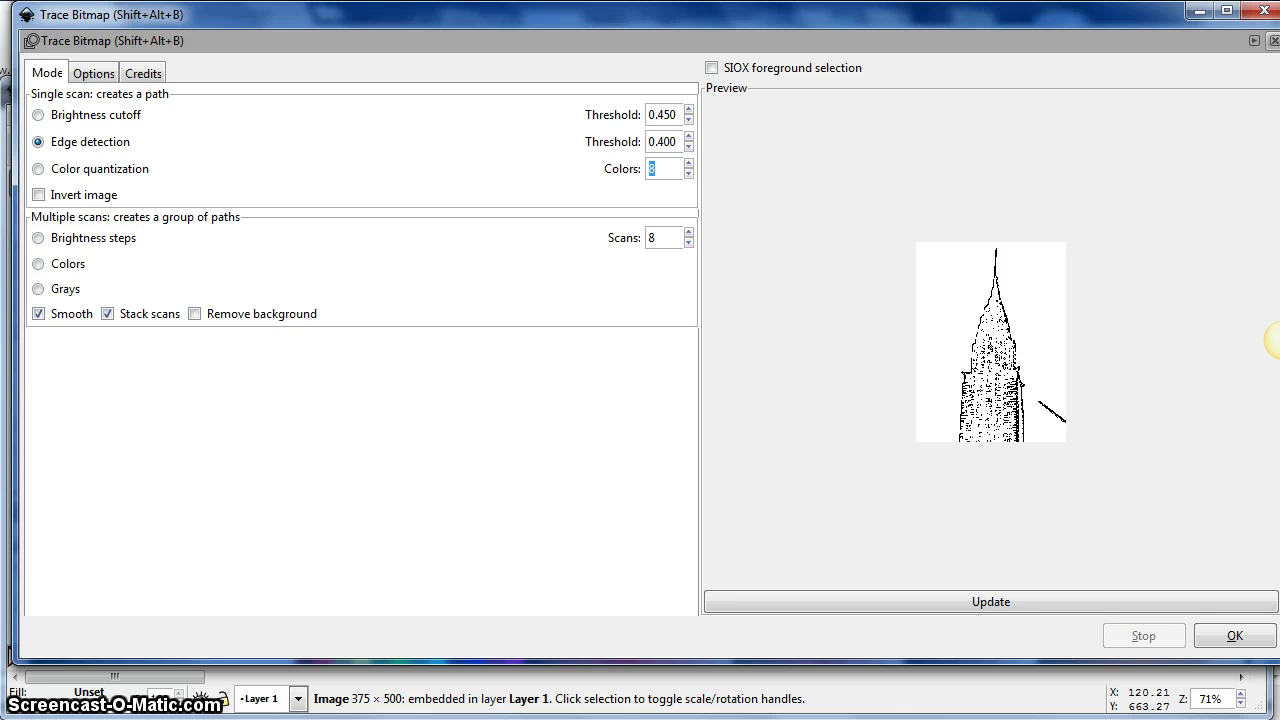
click(994, 596)
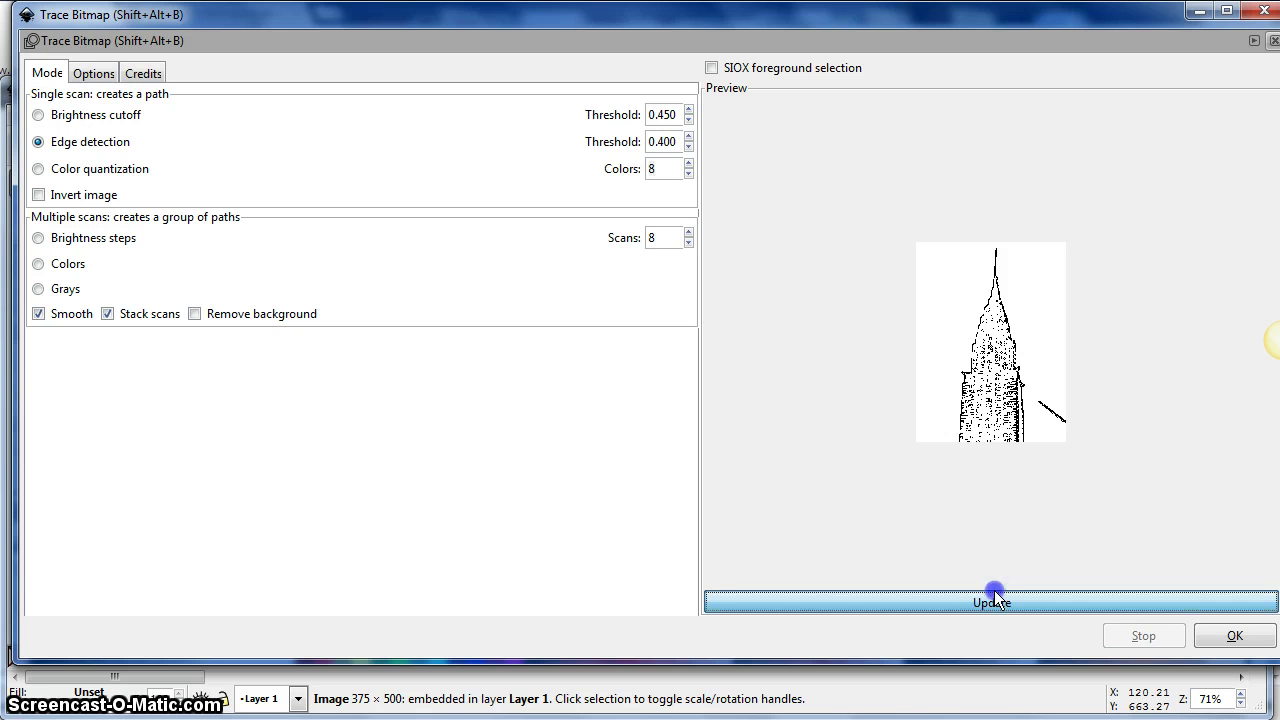
click(1216, 634)
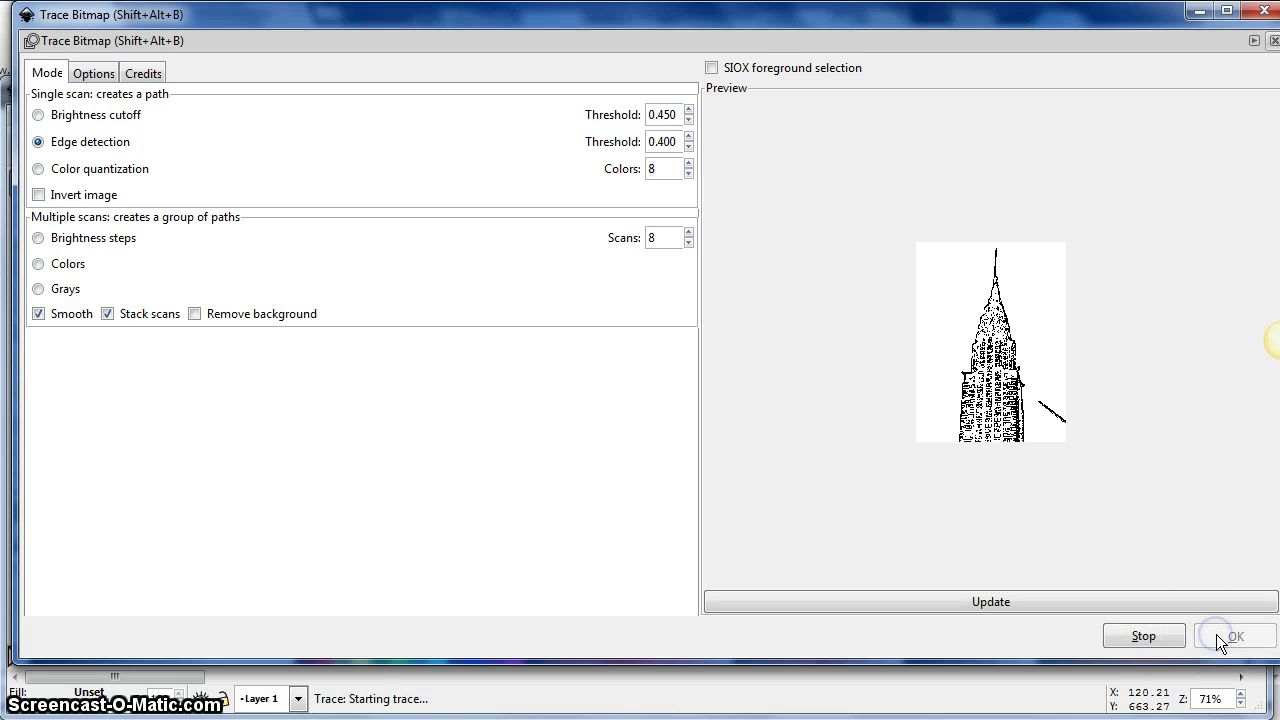
Close Trace Bitmap and drag the traced outline to the photo's right, at X 778.489
click(1273, 42)
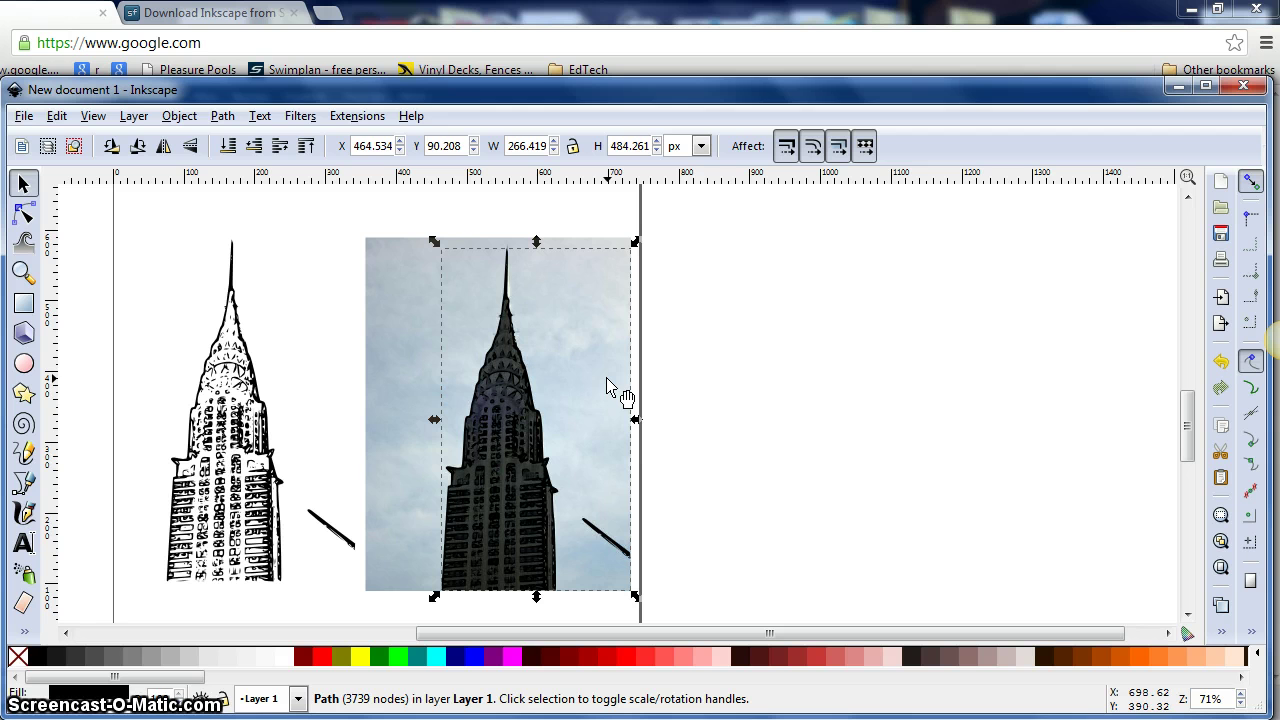
click(566, 425)
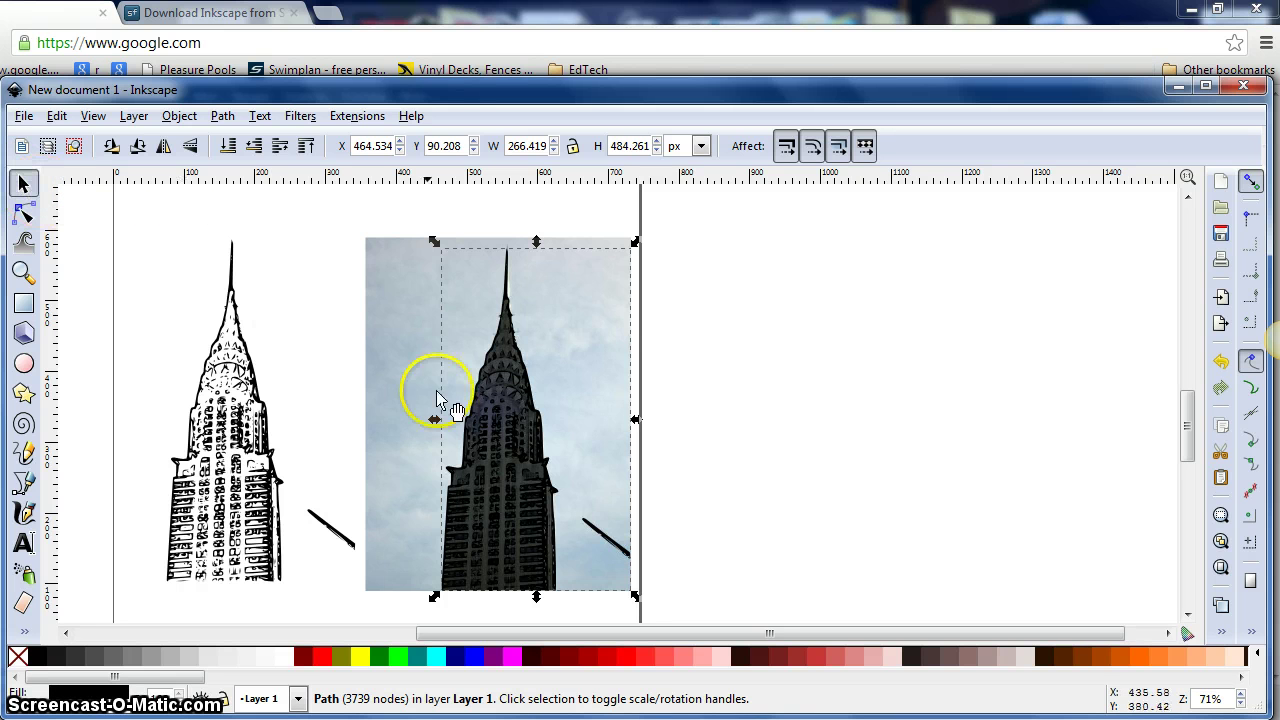
mouse_move(513, 403)
mouse_down()
mouse_move(605, 386)
mouse_move(740, 402)
mouse_up()
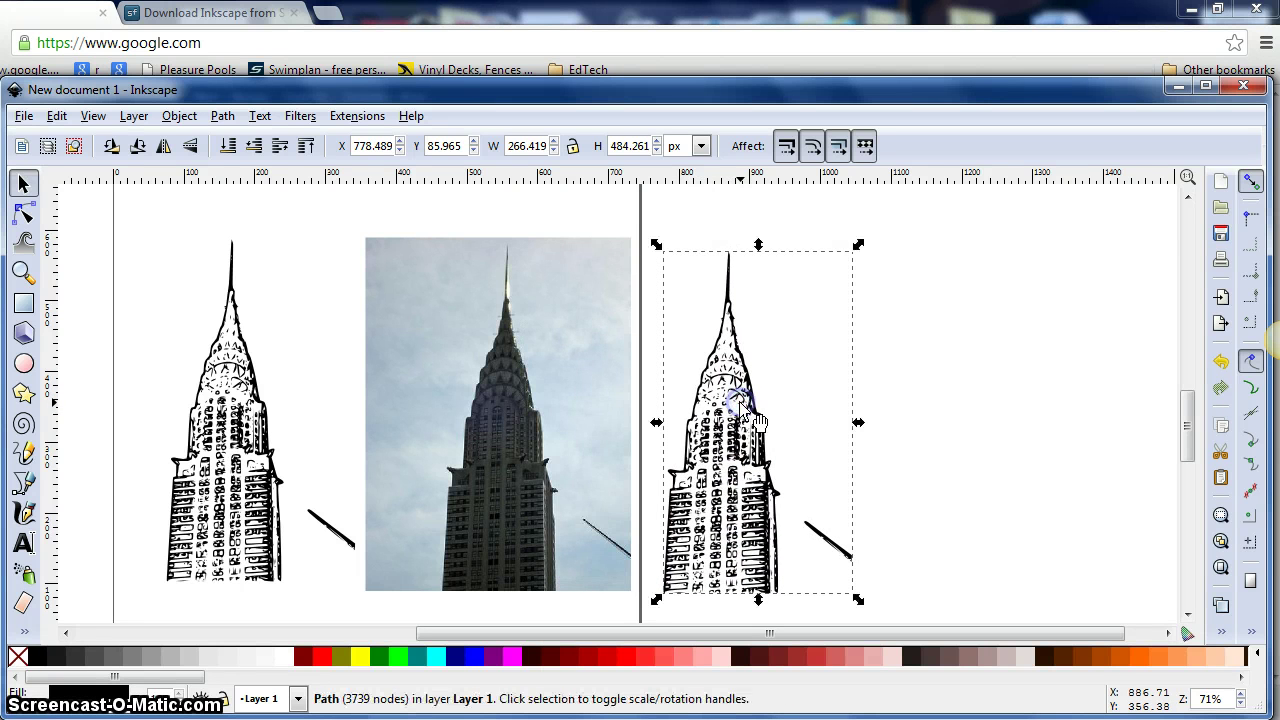
Select the skyscraper photo and open the Path menu
click(491, 439)
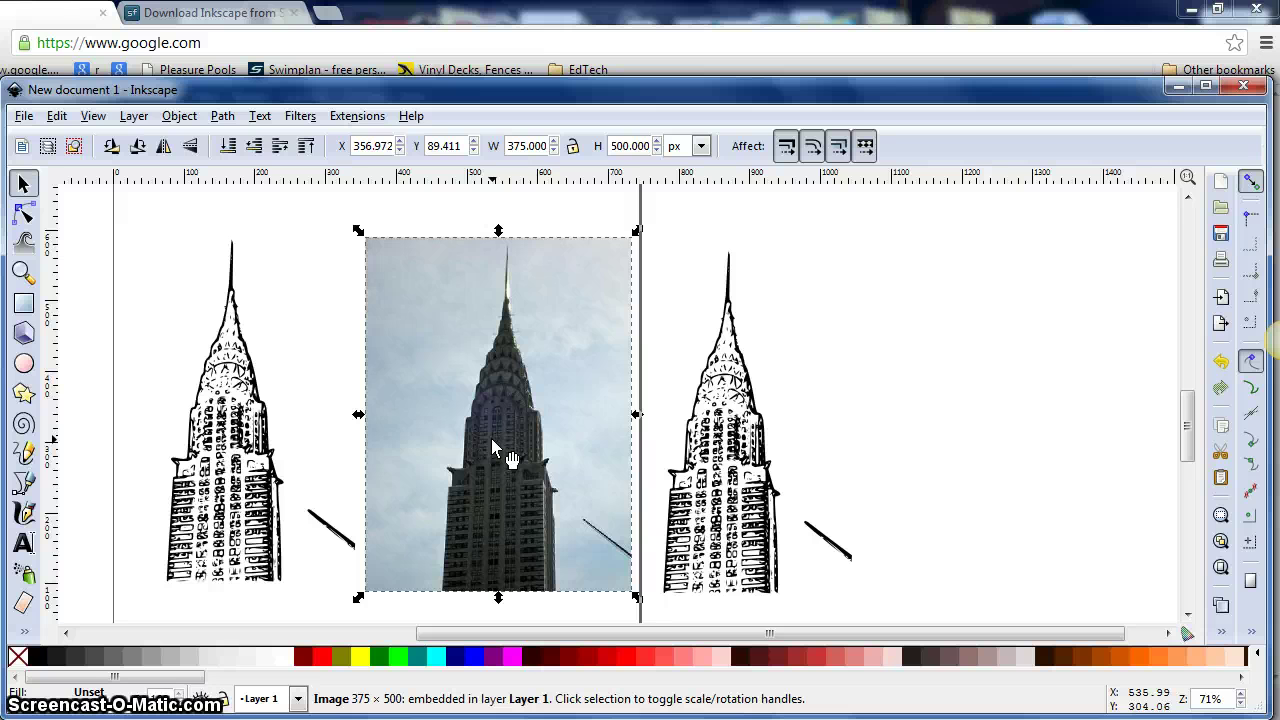
click(223, 117)
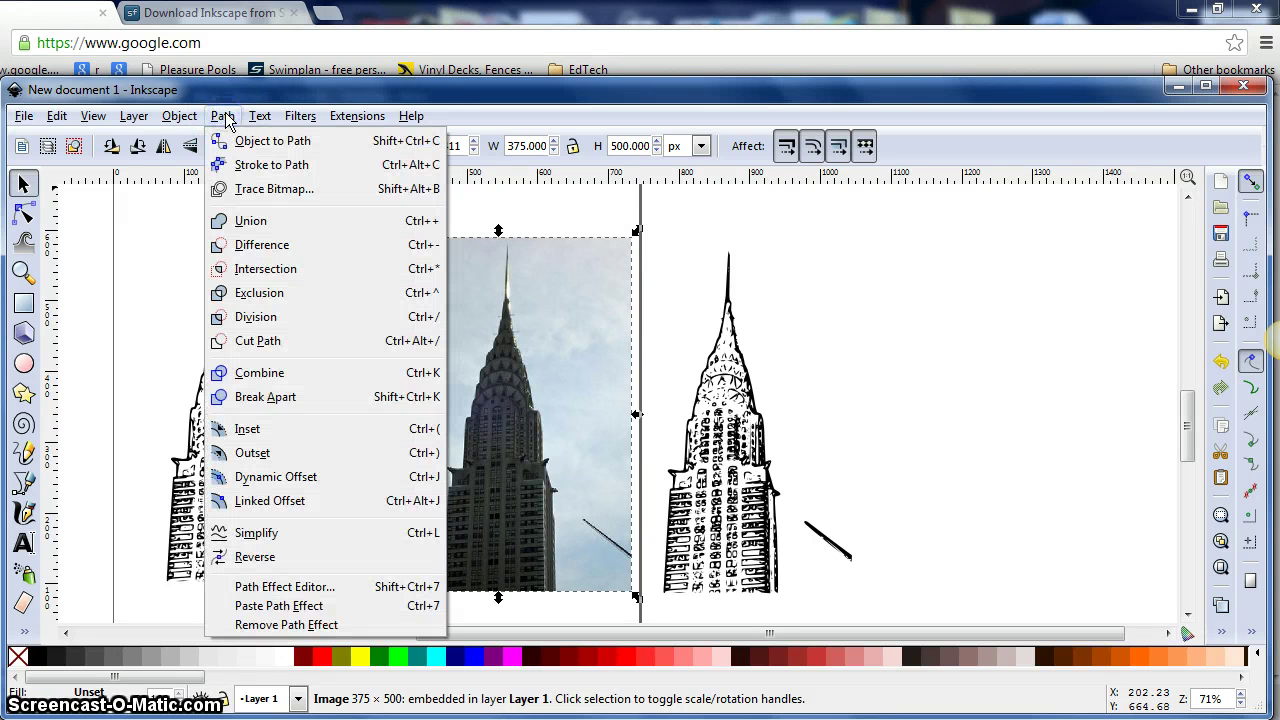
Choose a Colors multiple-scan trace and preview it at 3, then 20 scans
click(252, 190)
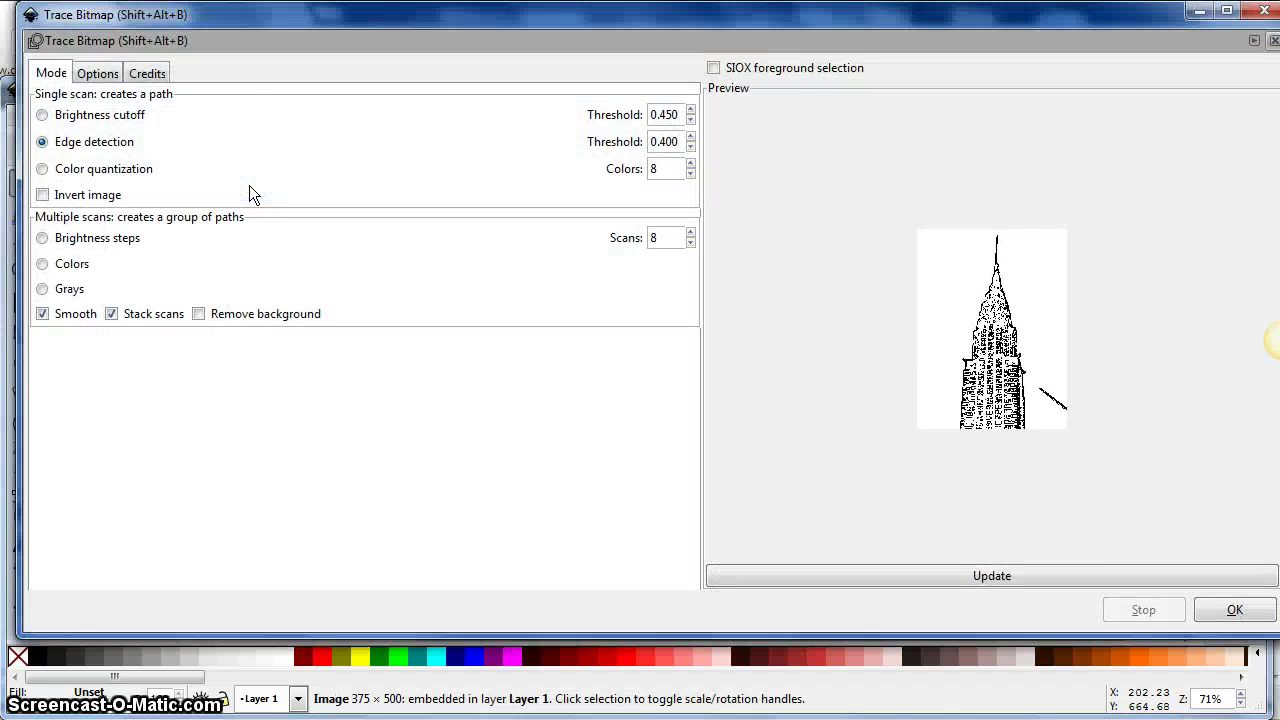
click(57, 263)
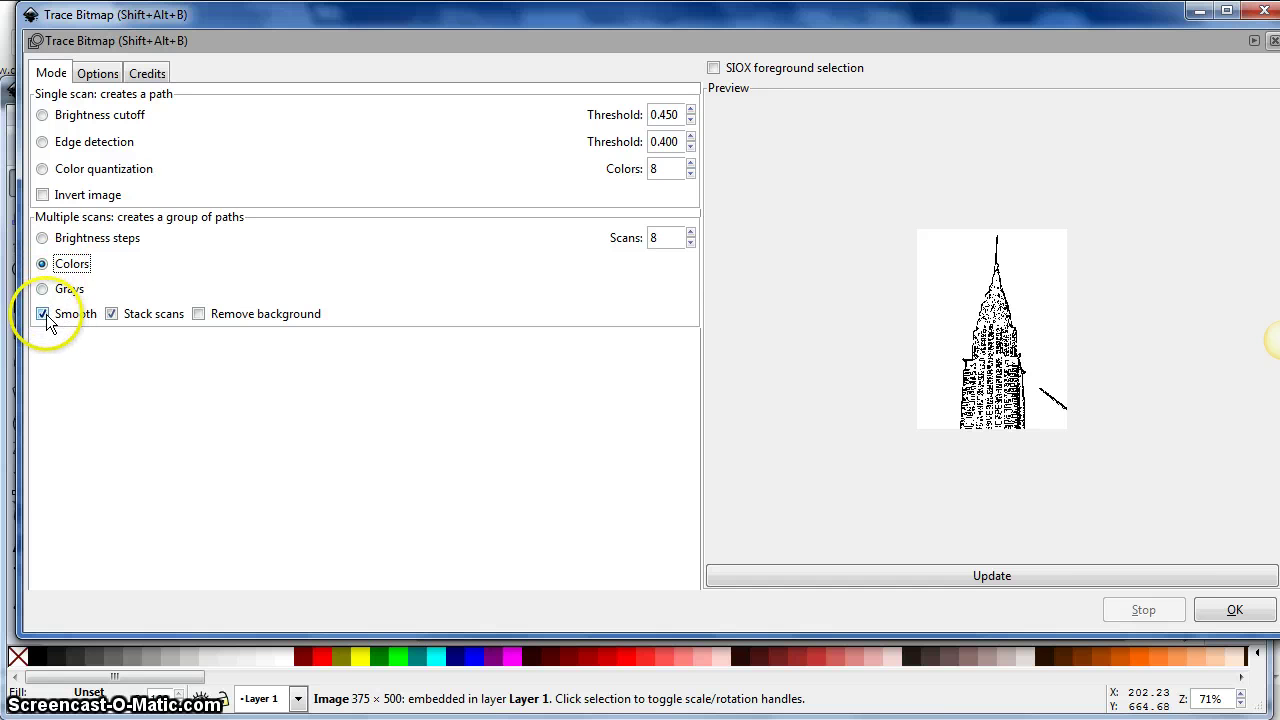
double_click(650, 236)
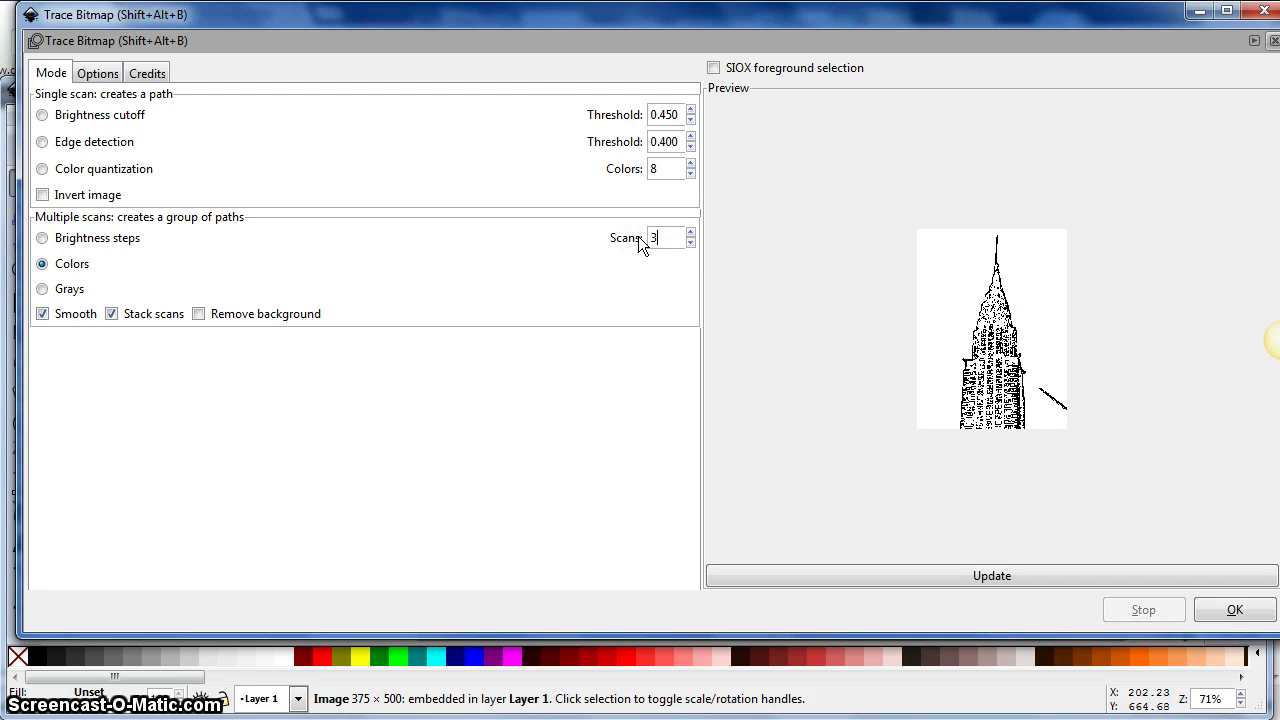
click(949, 576)
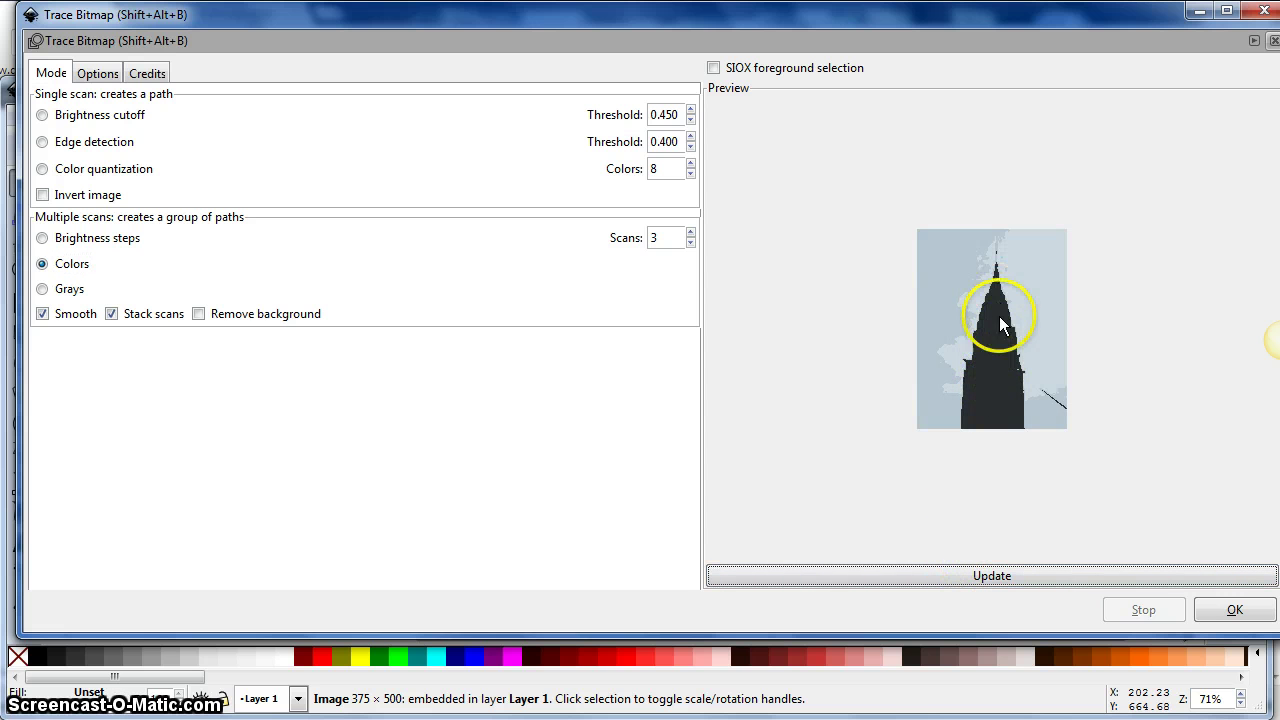
drag(654, 238, 639, 243)
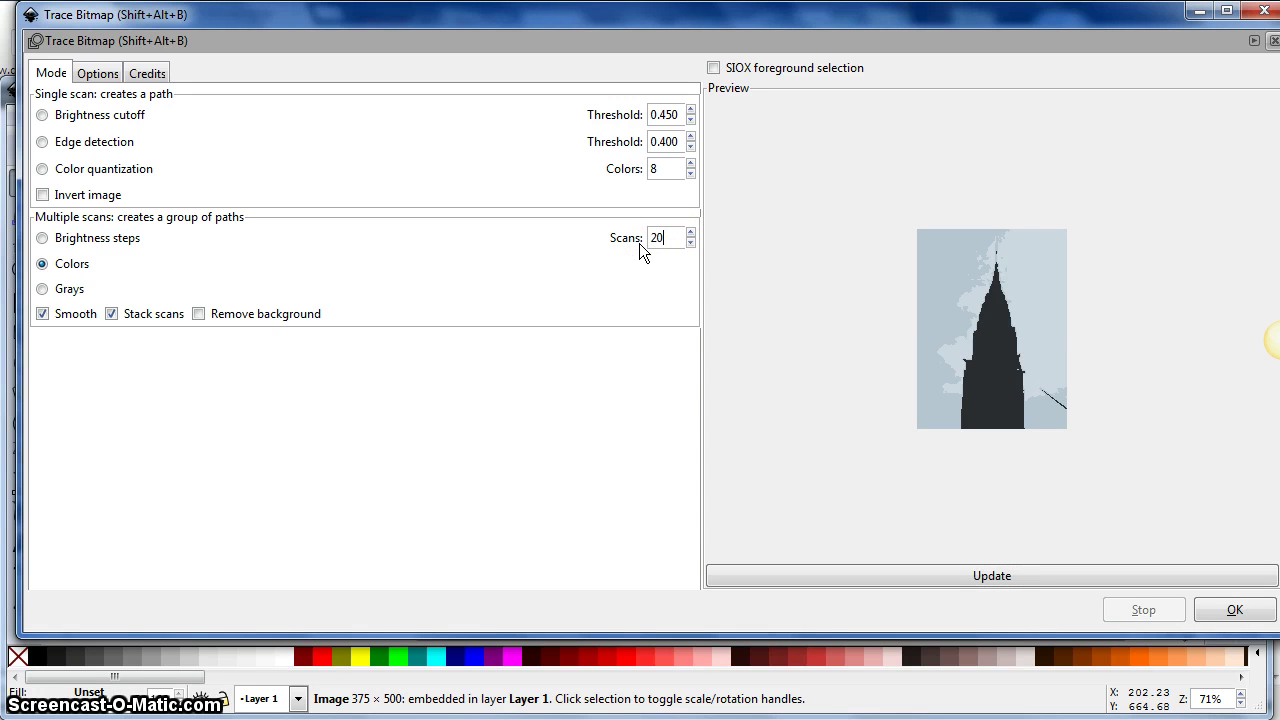
click(906, 573)
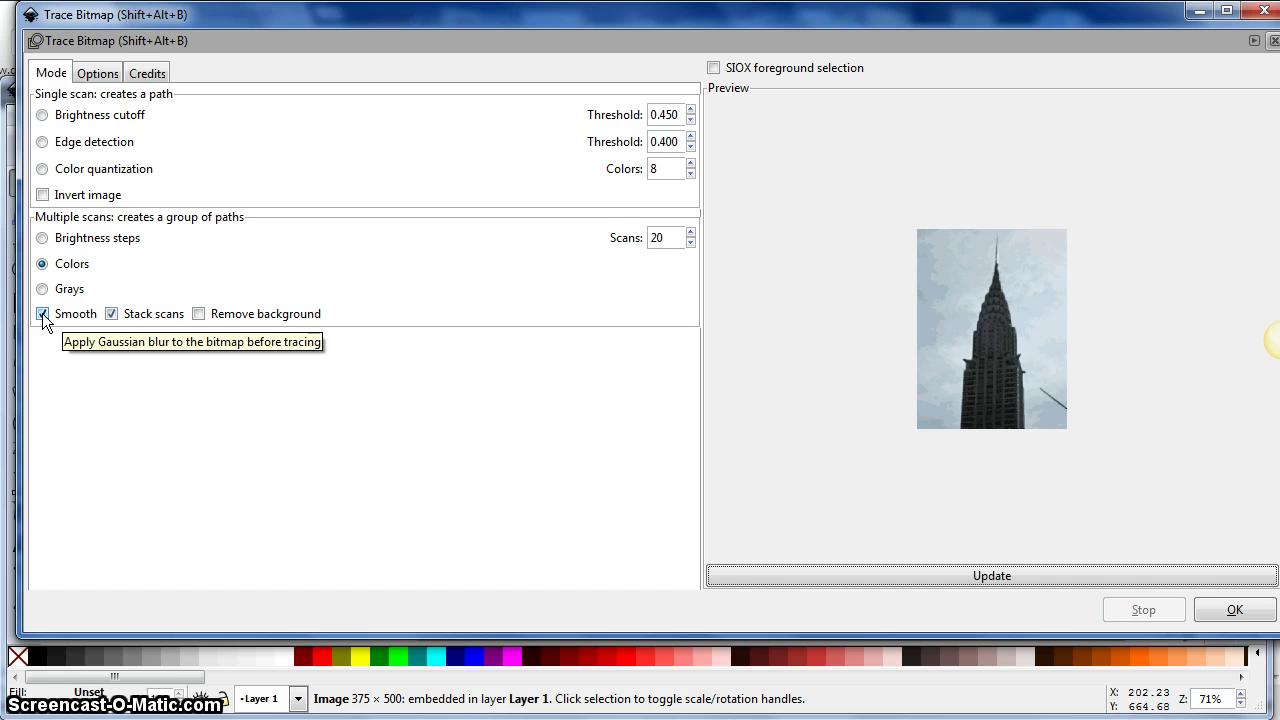
Turn off Smooth, run the 20-scan colour trace, and close the tracing settings
click(42, 314)
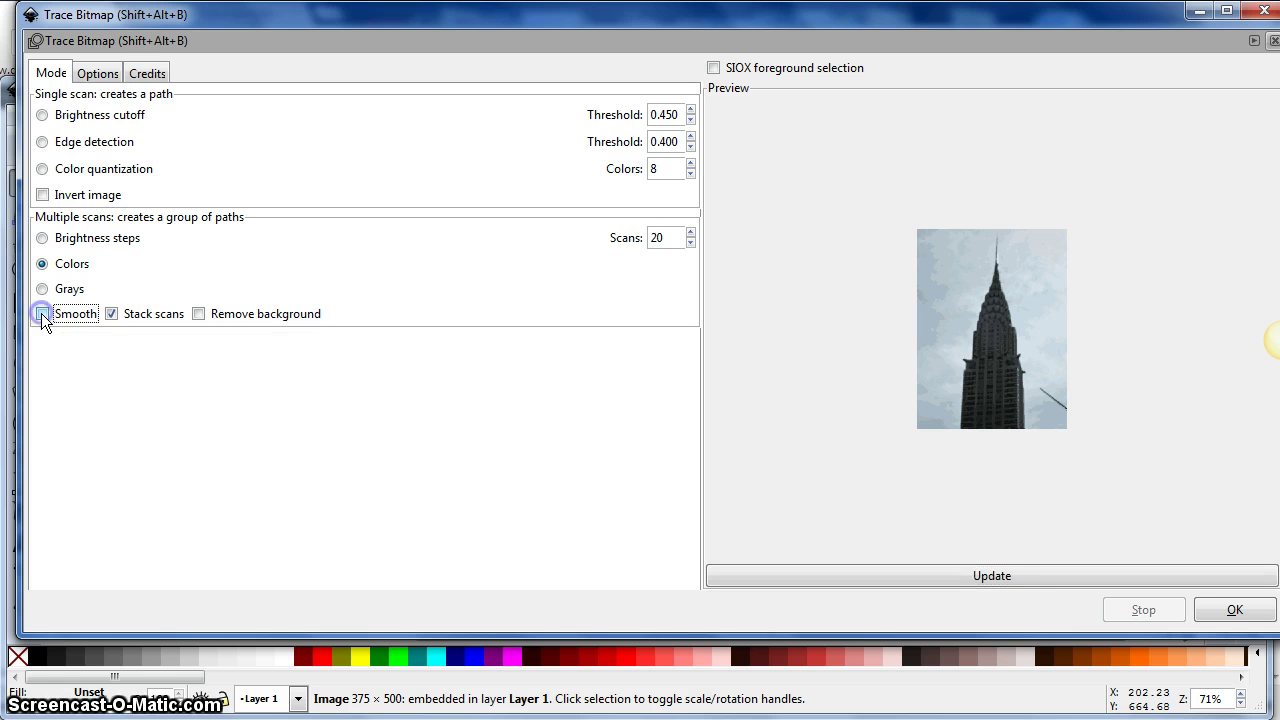
click(844, 575)
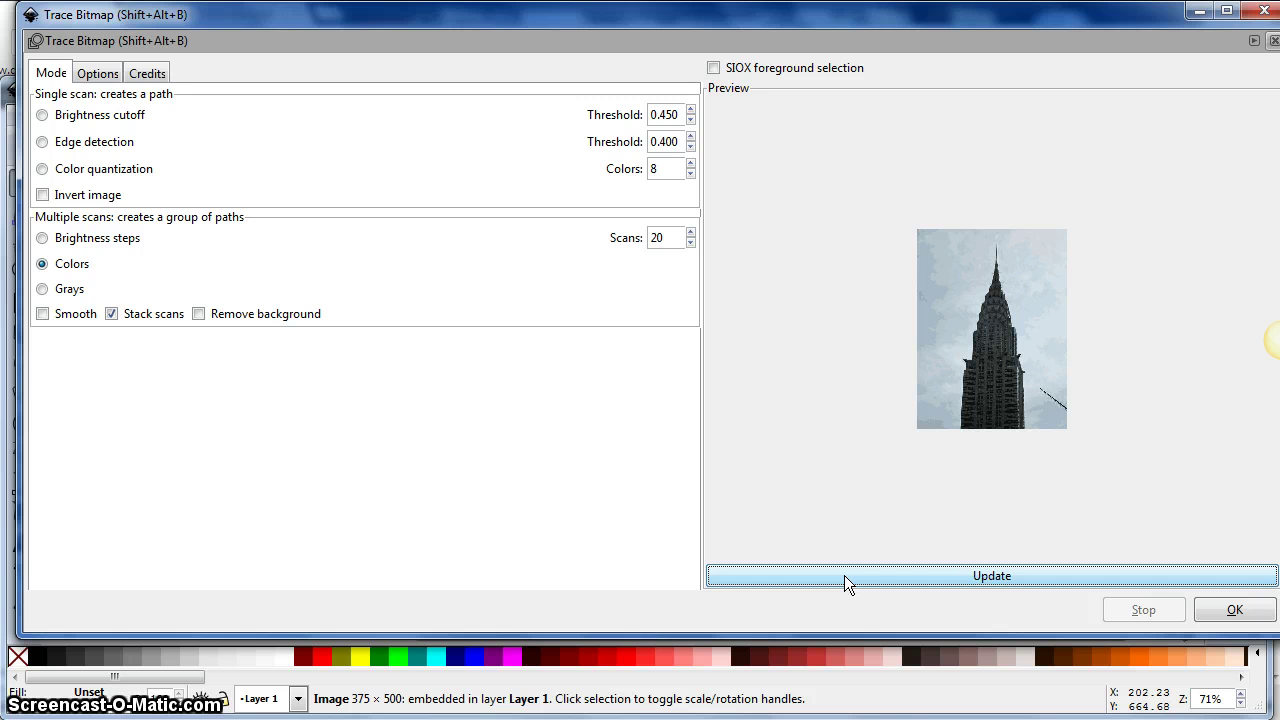
click(1225, 610)
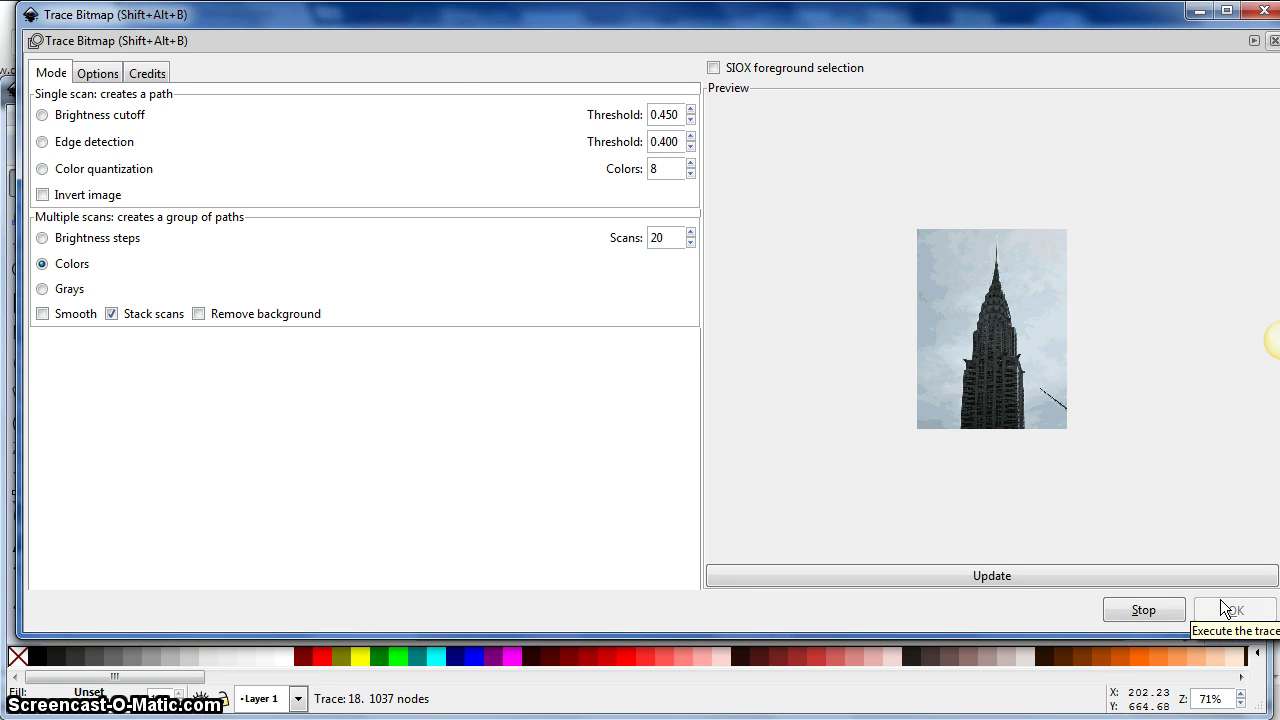
click(1273, 41)
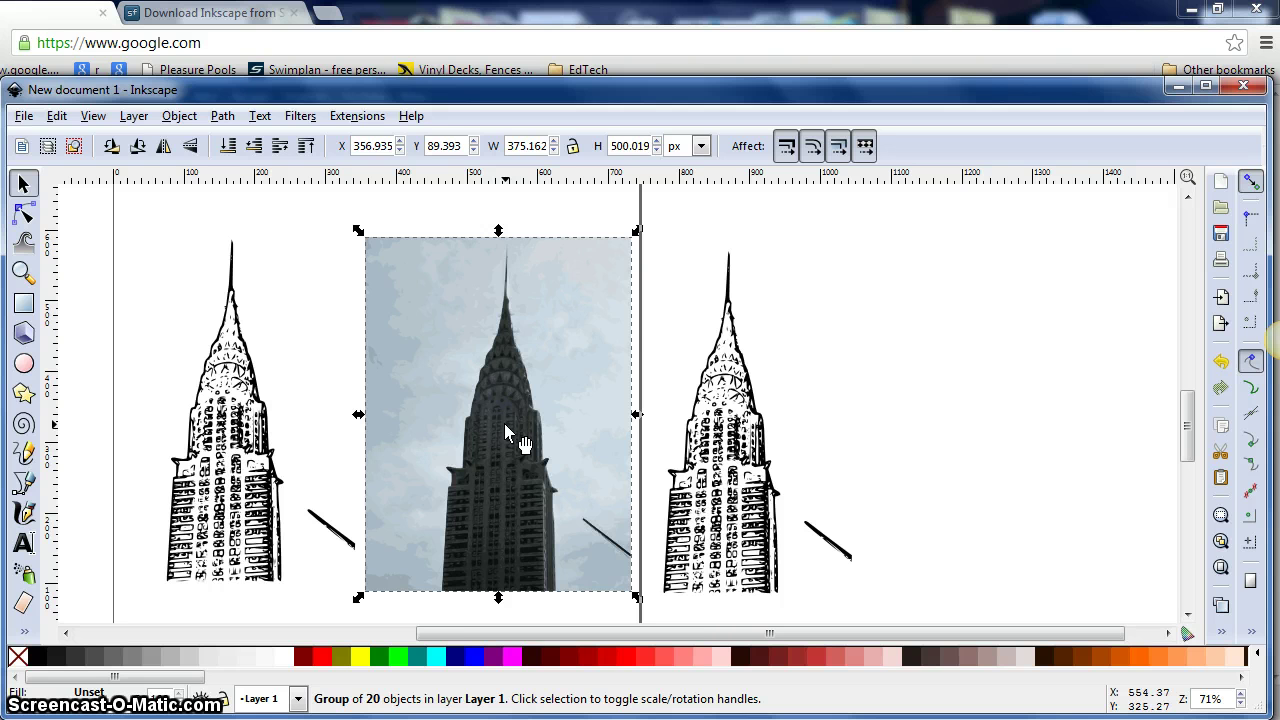
Drag the 20-object colour trace group right of the black traced outline
mouse_move(505, 427)
mouse_down()
mouse_move(960, 452)
mouse_move(986, 432)
mouse_move(988, 448)
mouse_up()
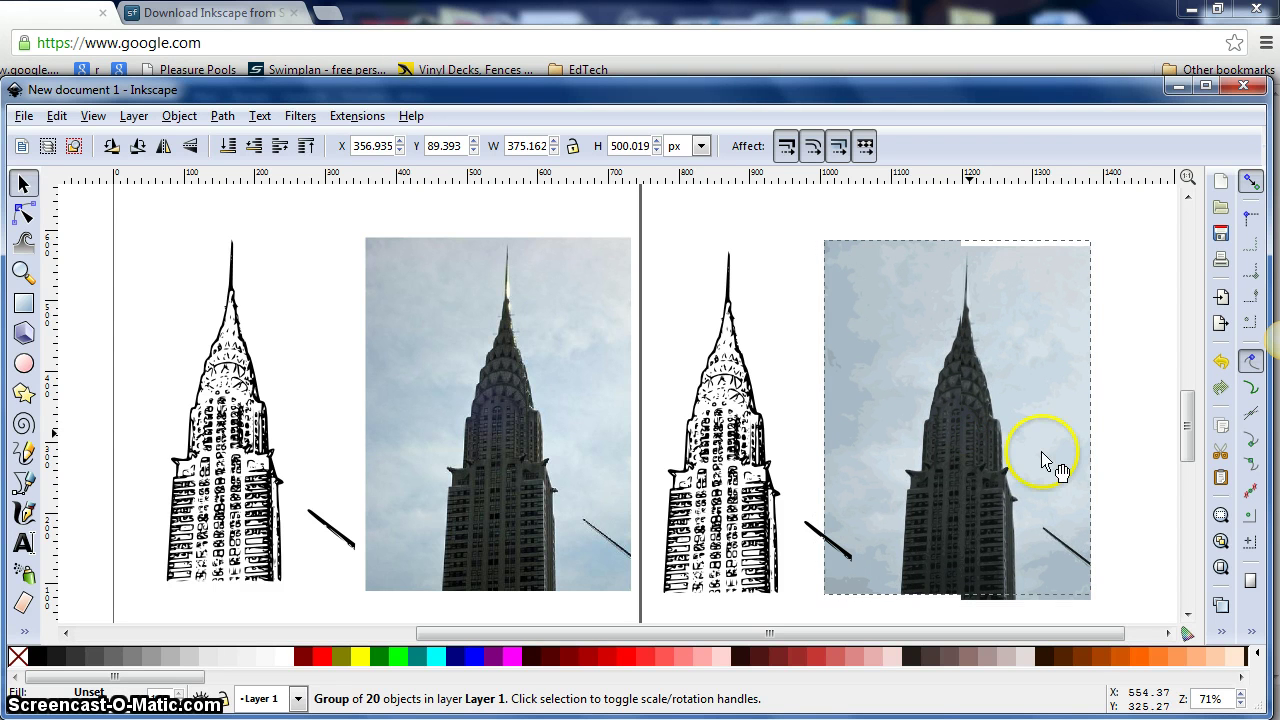